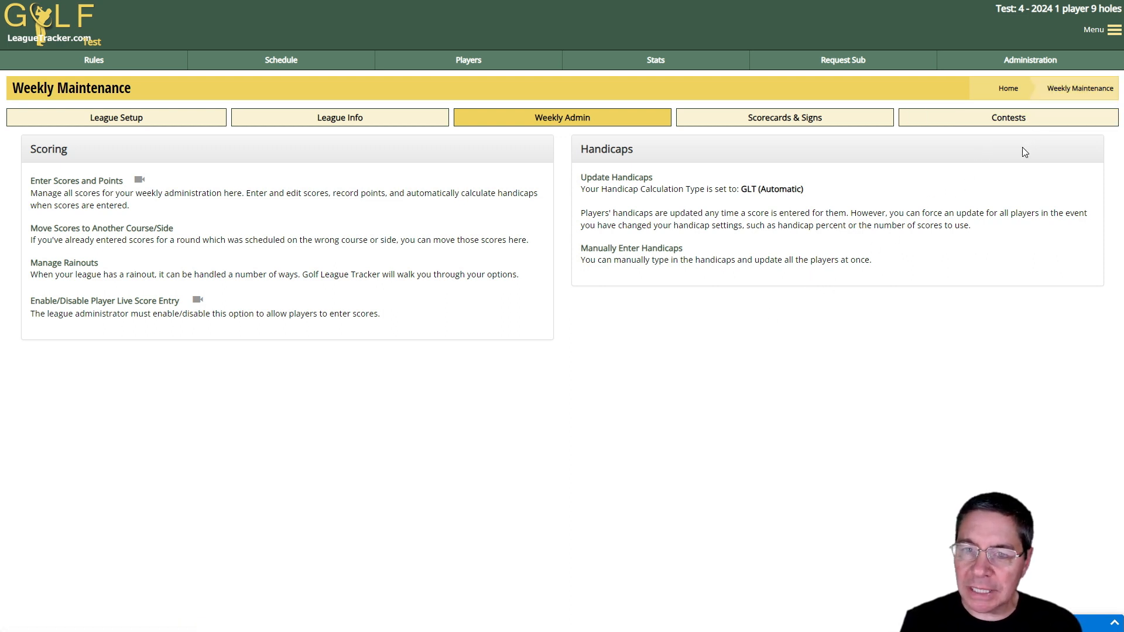
Step: Open the League Standings report to review the standings as of round 2
{"action": "left_click", "coordinate": [637, 59]}
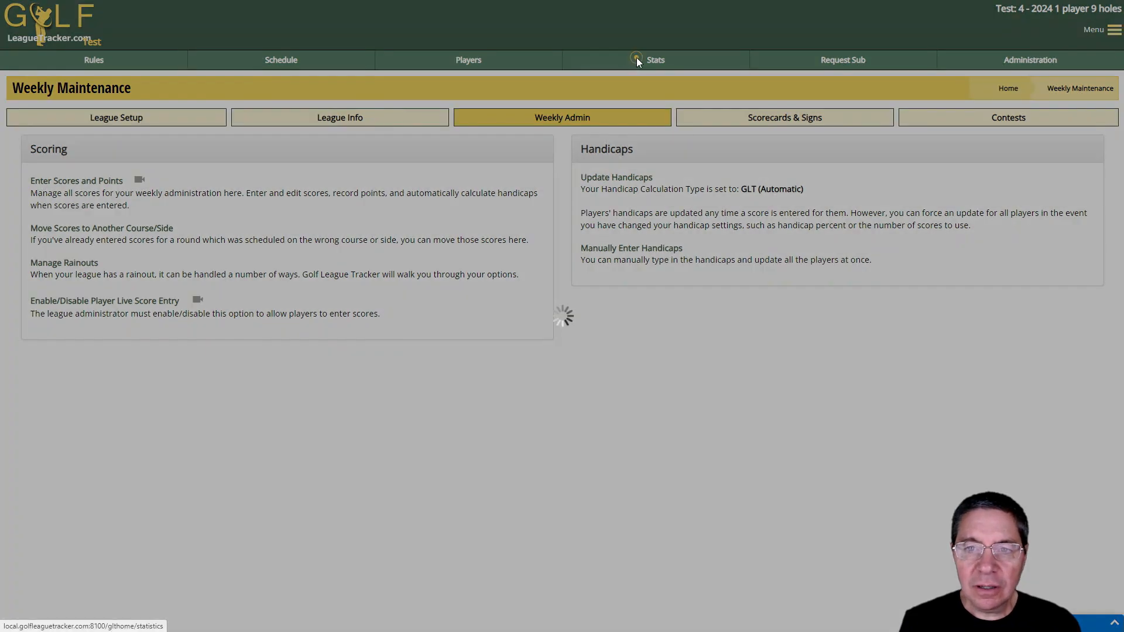
{"action": "left_click", "coordinate": [58, 170]}
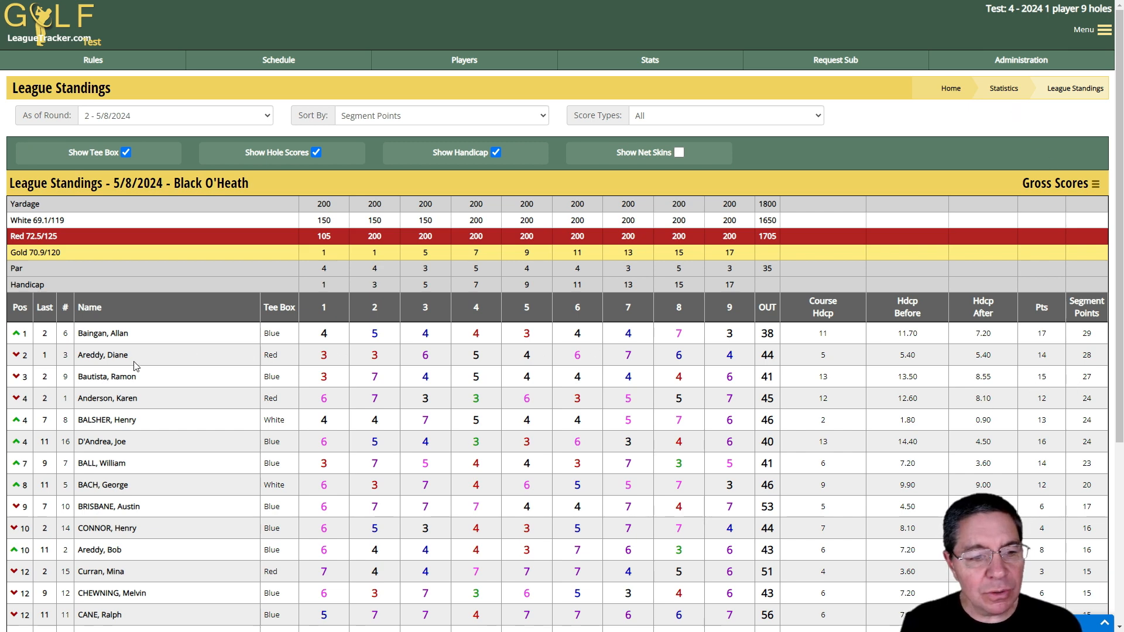
Step: Go to the league setup's player list and show the substitute players
{"action": "left_click", "coordinate": [992, 62]}
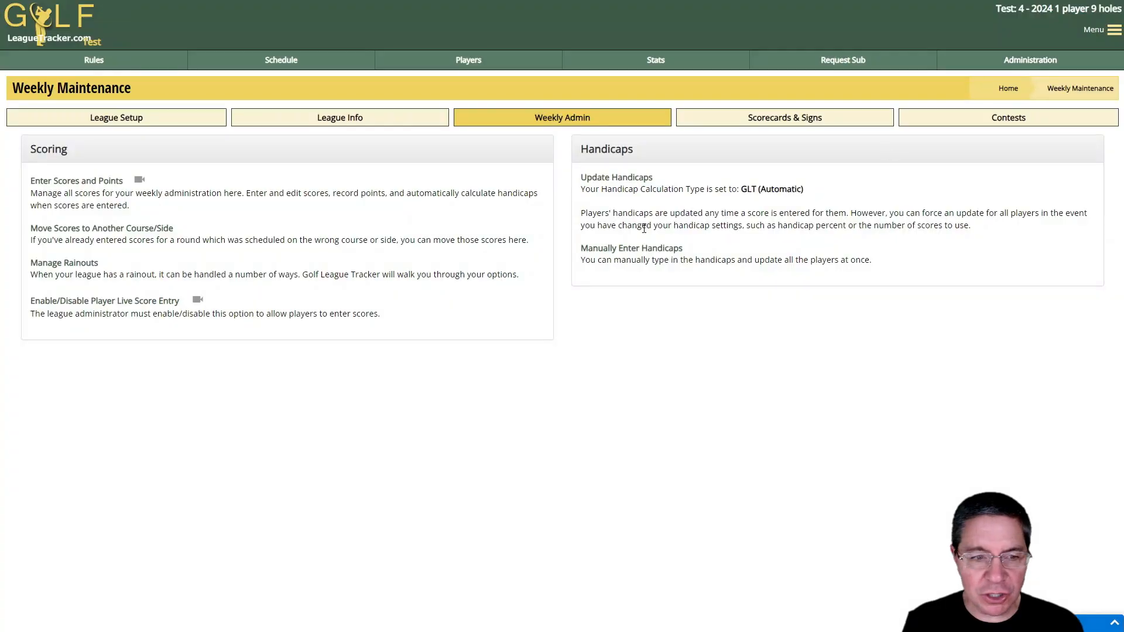
{"action": "left_click", "coordinate": [122, 120]}
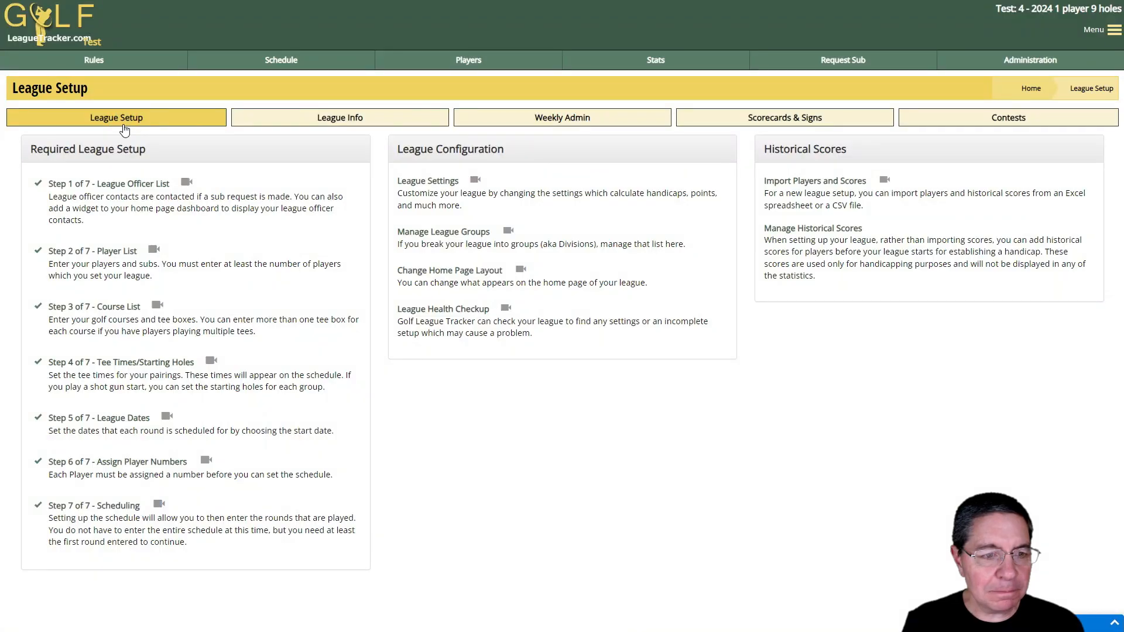
{"action": "left_click", "coordinate": [117, 251]}
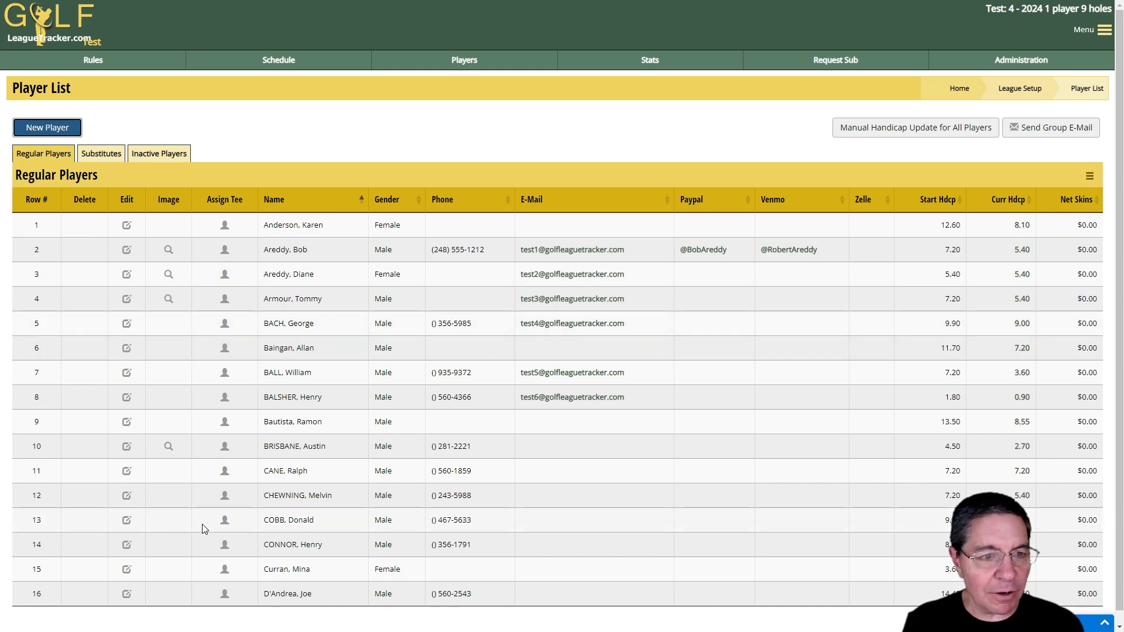
{"action": "left_click", "coordinate": [101, 156]}
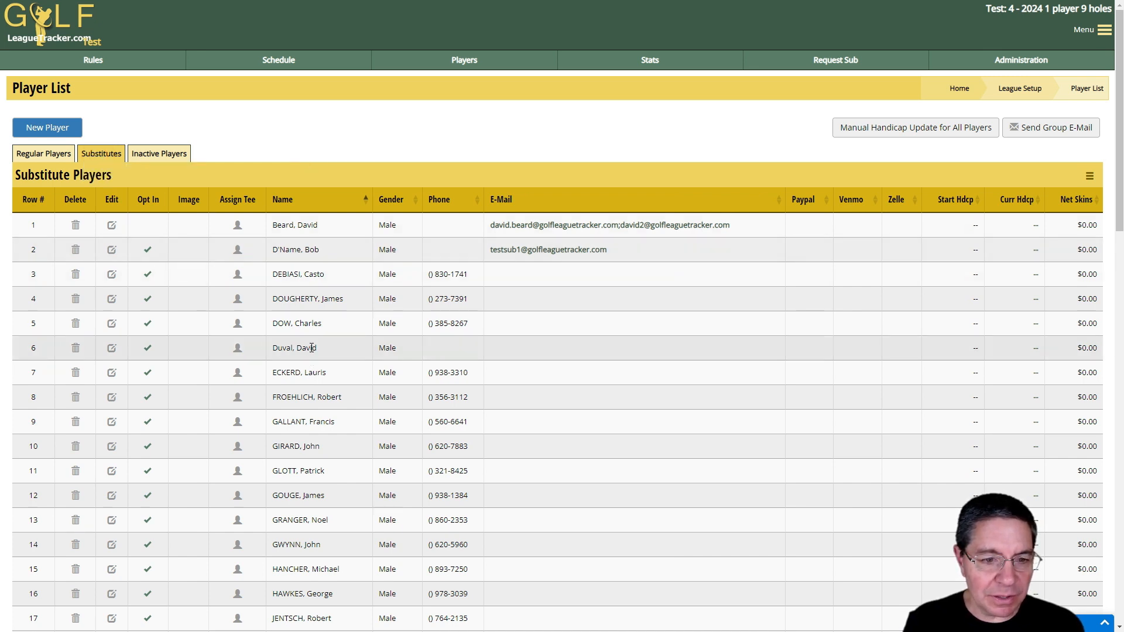
Step: Change the player status of the substitute in row 6 to Regular, save the player, and show the regular players
{"action": "left_click", "coordinate": [111, 352]}
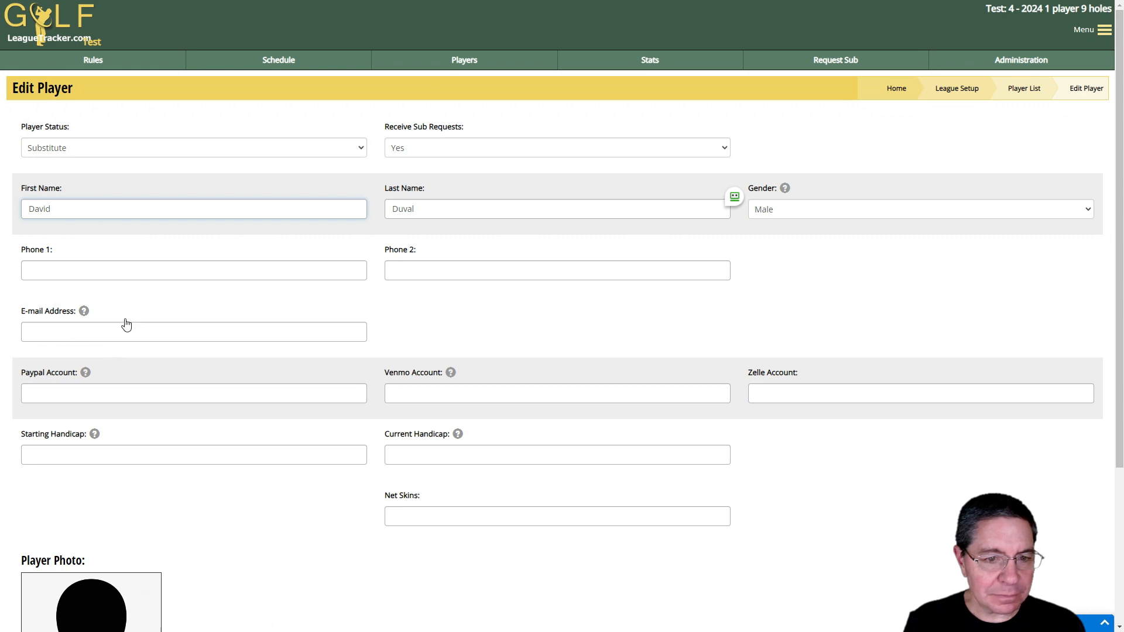
{"action": "left_click", "coordinate": [50, 150]}
{"action": "left_click", "coordinate": [41, 181]}
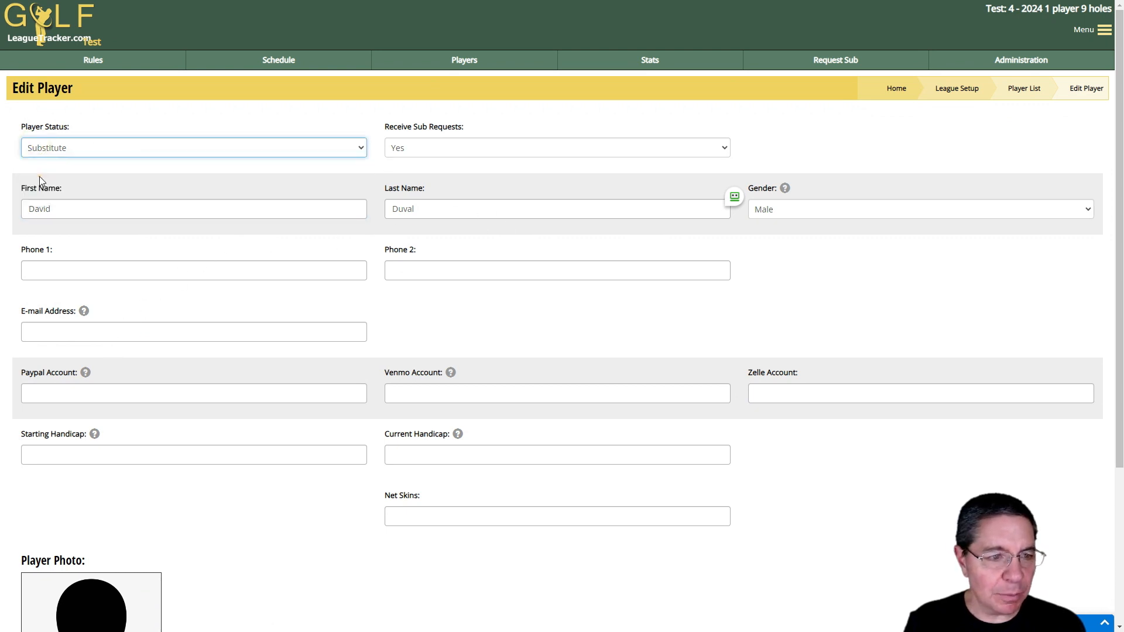
{"action": "scroll", "coordinate": [116, 284], "scroll_direction": "down", "scroll_amount": 4}
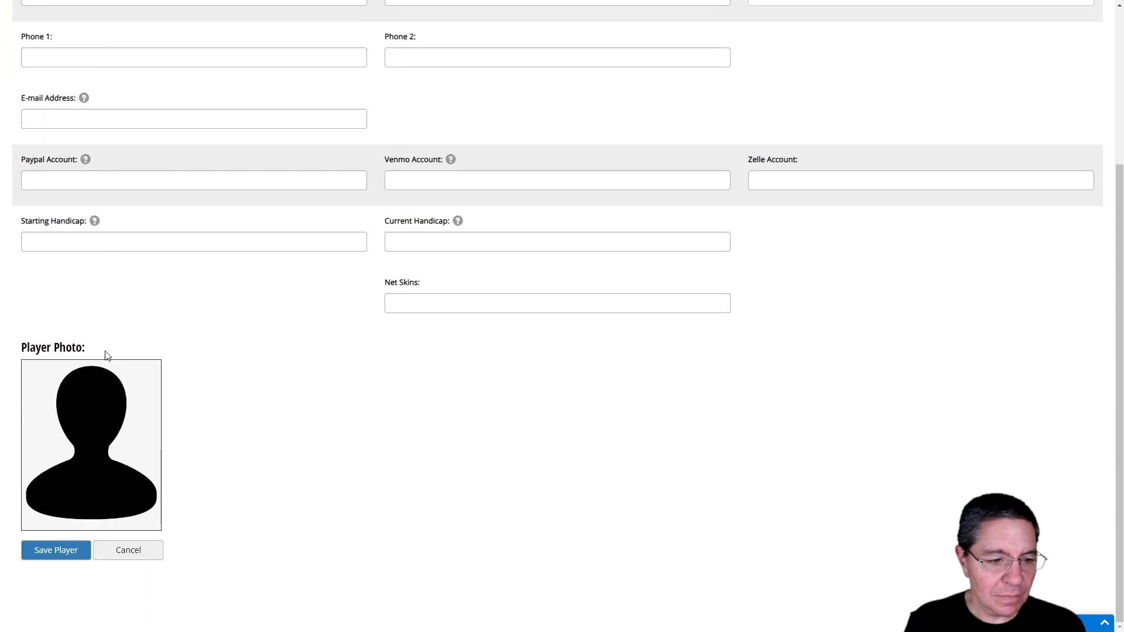
{"action": "left_click", "coordinate": [50, 552]}
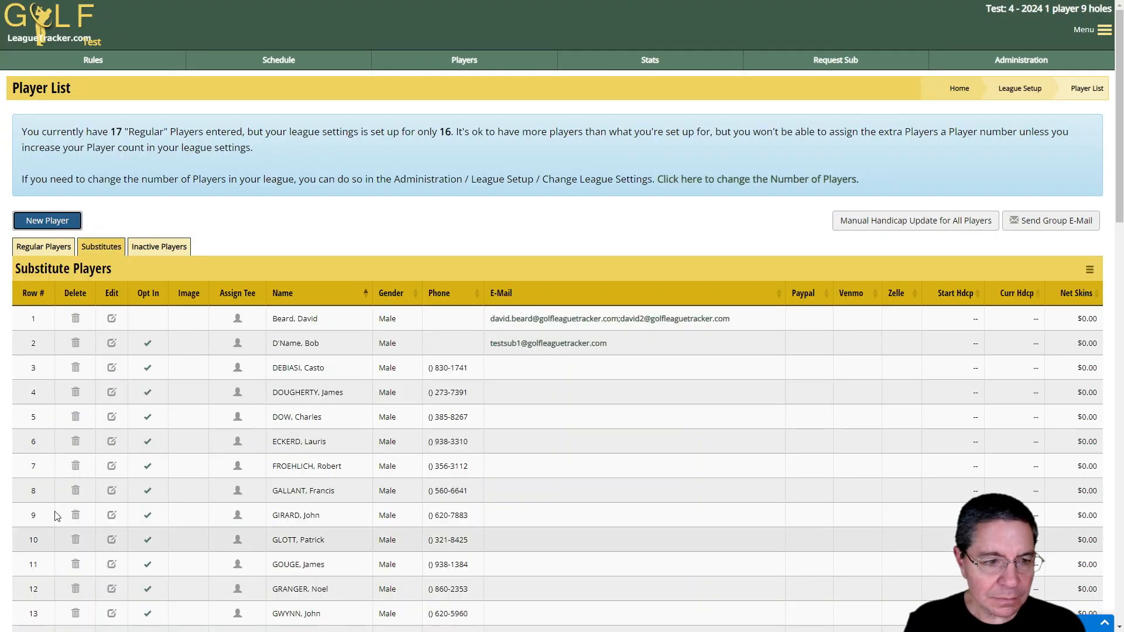
{"action": "left_click", "coordinate": [49, 248]}
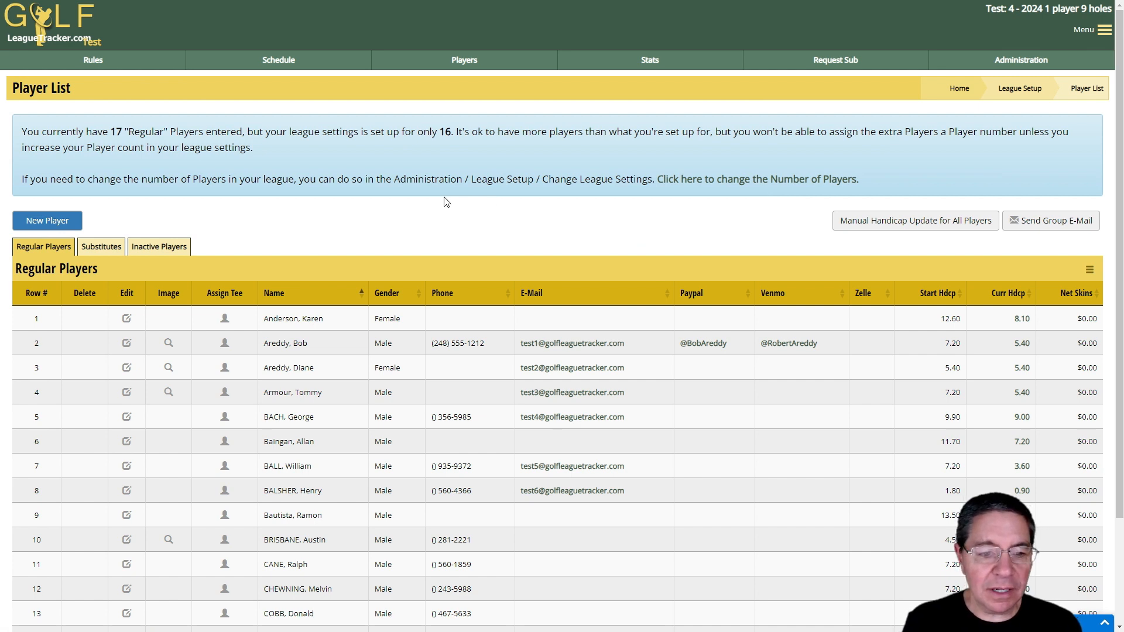
Step: Open the player number assignments in the league setup and set the starting round to 3 - 5/15/2024
{"action": "left_click", "coordinate": [1004, 64]}
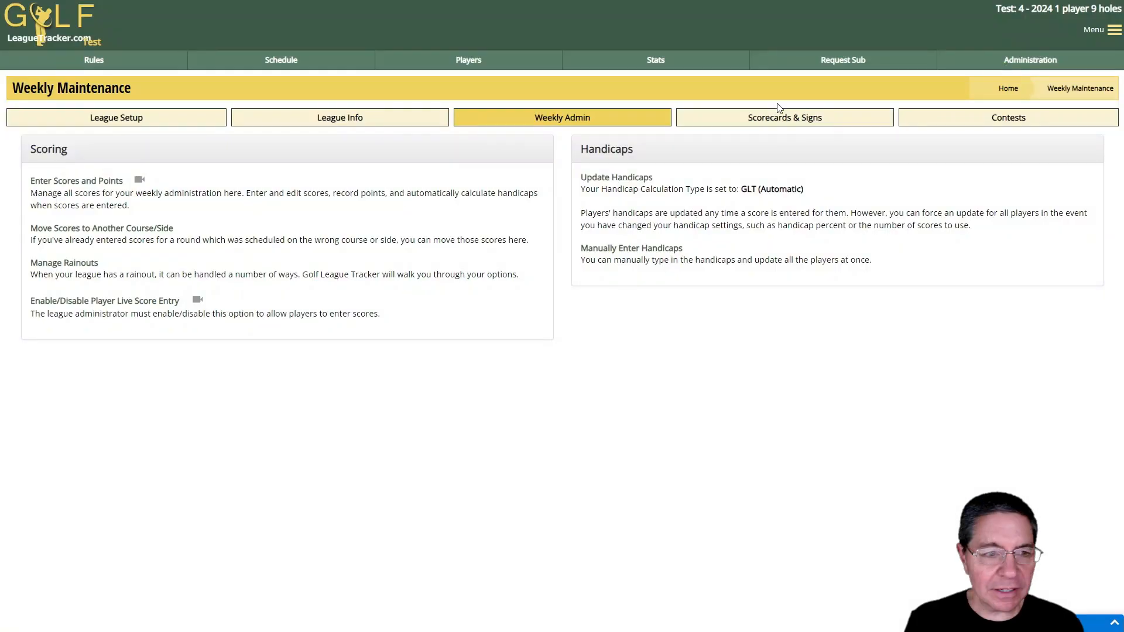
{"action": "left_click", "coordinate": [98, 121]}
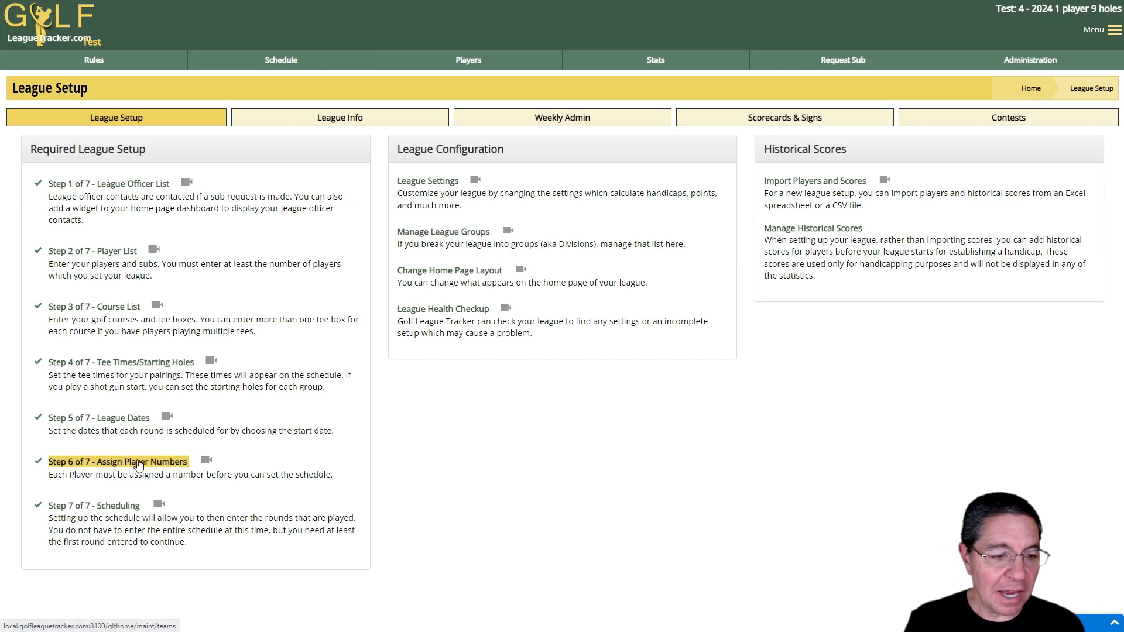
{"action": "left_click", "coordinate": [139, 464]}
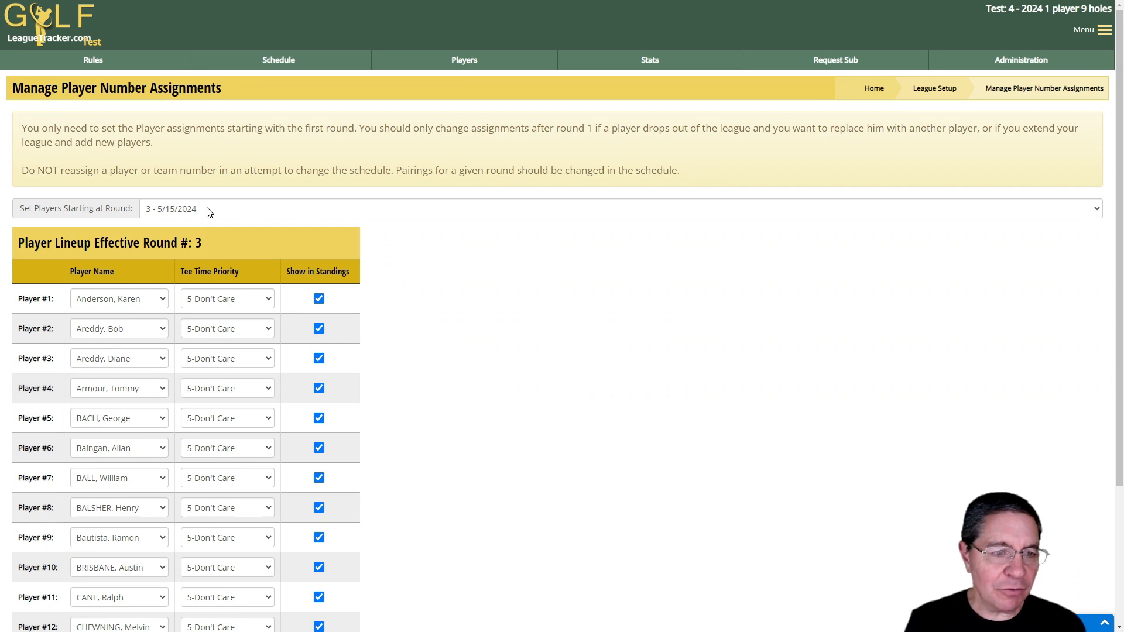
{"action": "left_click", "coordinate": [204, 214]}
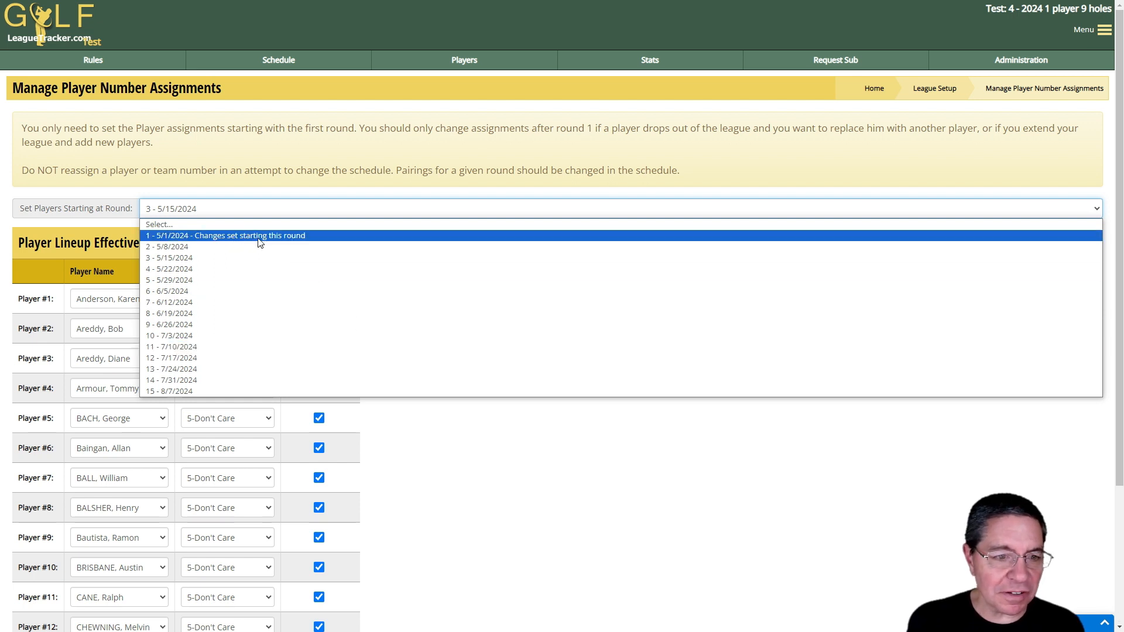
{"action": "left_click", "coordinate": [197, 259]}
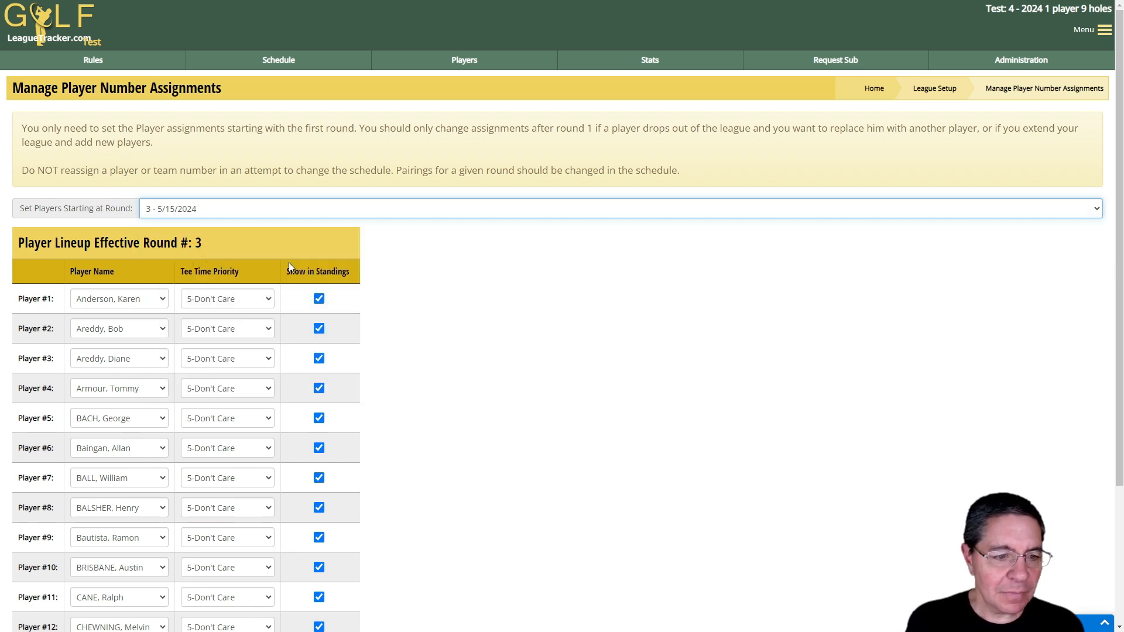
Step: Reassign Player #9 to the newly added regular player, confirm the reassignment, and save the round 3 lineup
{"action": "scroll", "coordinate": [465, 318], "scroll_direction": "down", "scroll_amount": 3}
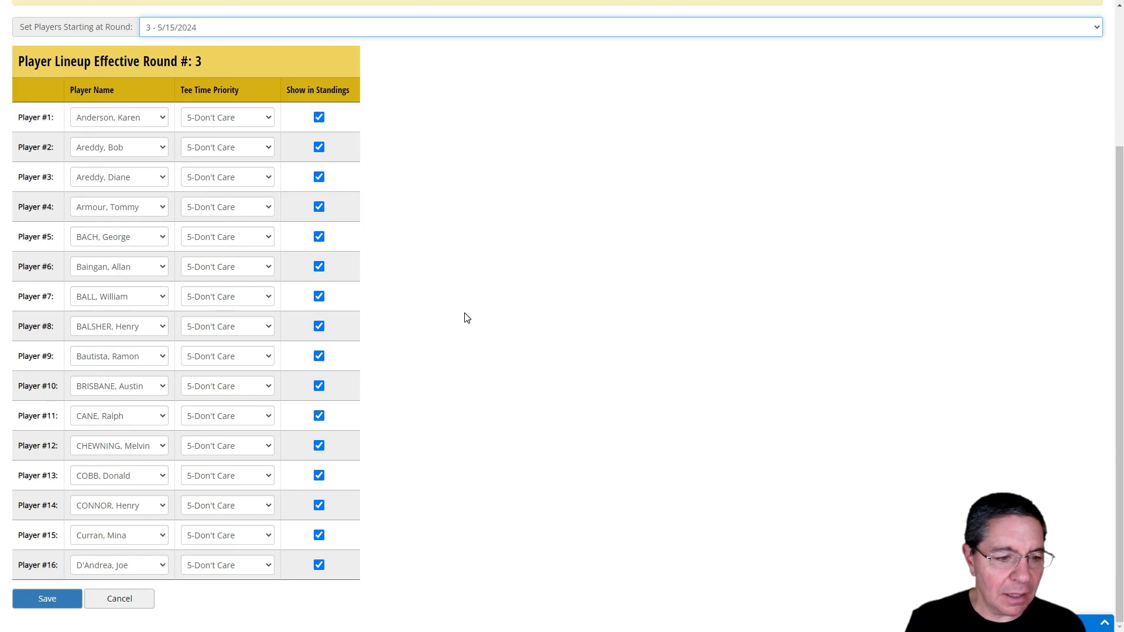
{"action": "left_click", "coordinate": [101, 358]}
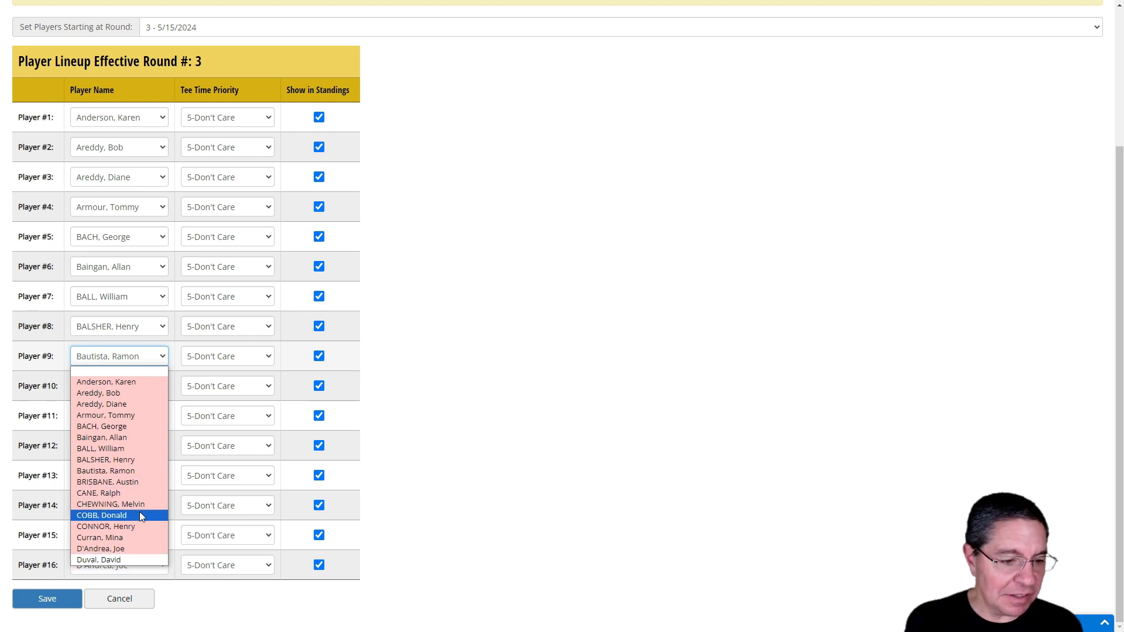
{"action": "left_click", "coordinate": [107, 559]}
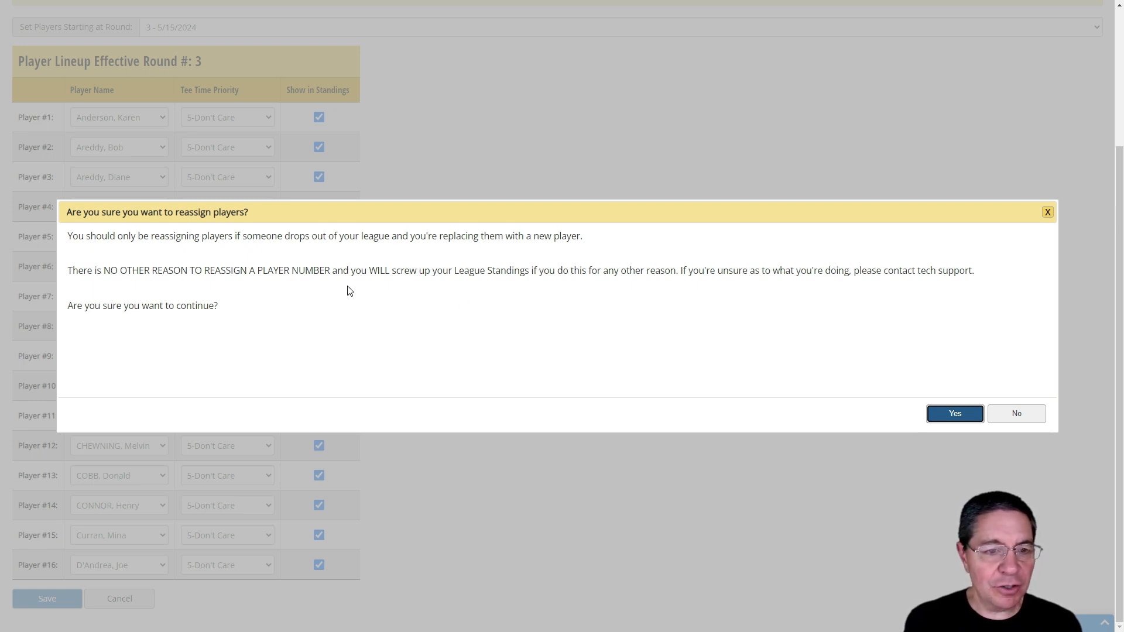
{"action": "left_click", "coordinate": [955, 414]}
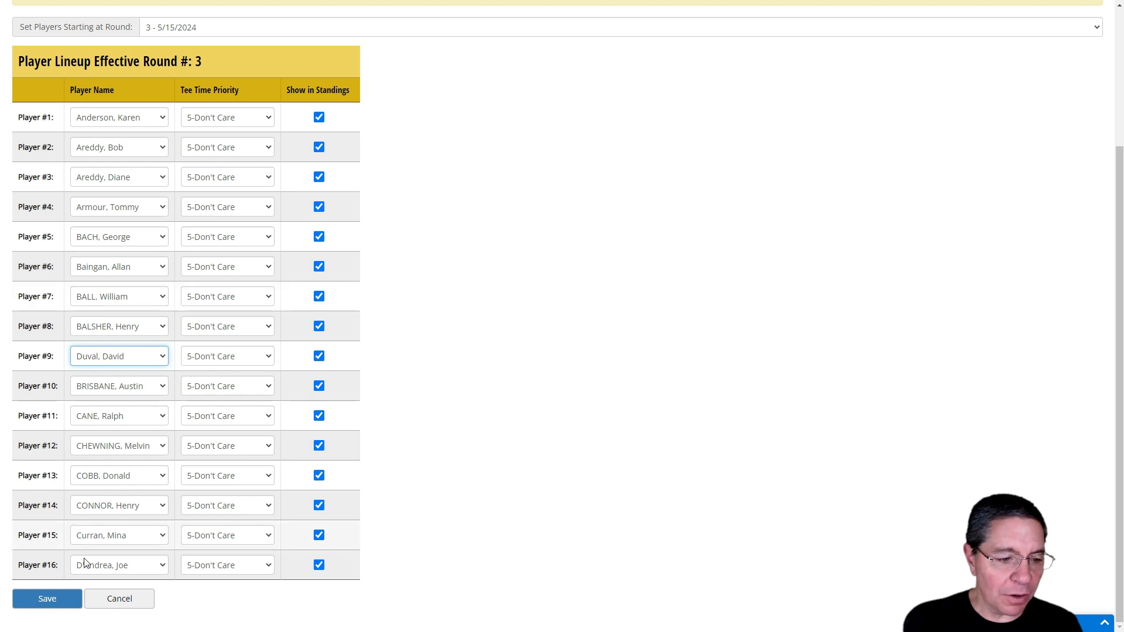
{"action": "left_click", "coordinate": [69, 600]}
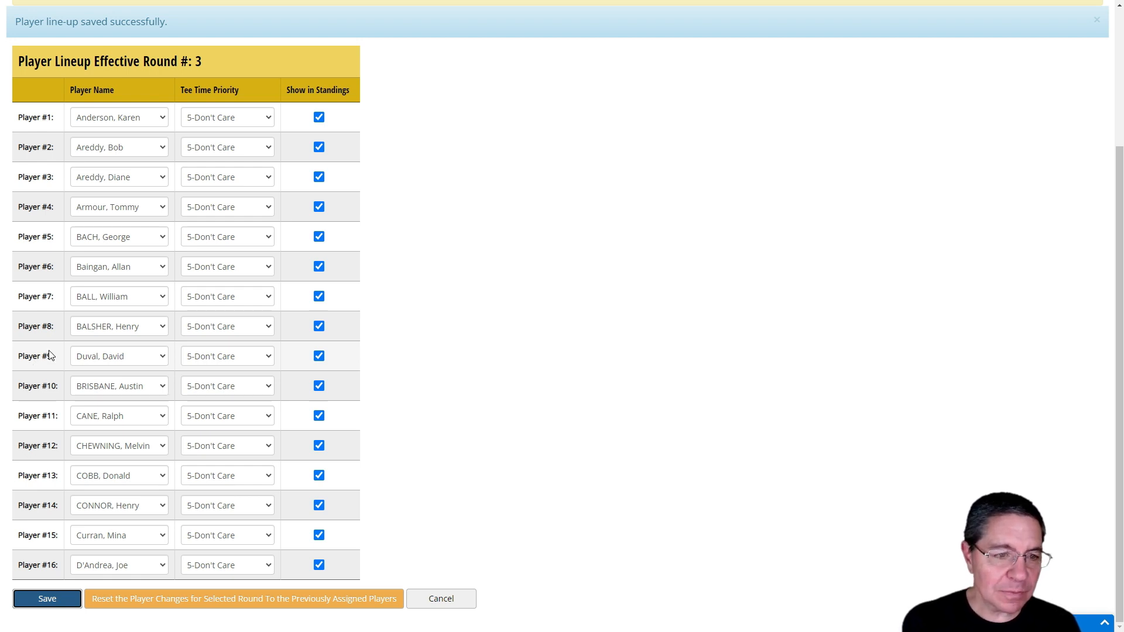
{"action": "scroll", "coordinate": [427, 341], "scroll_direction": "up", "scroll_amount": 3}
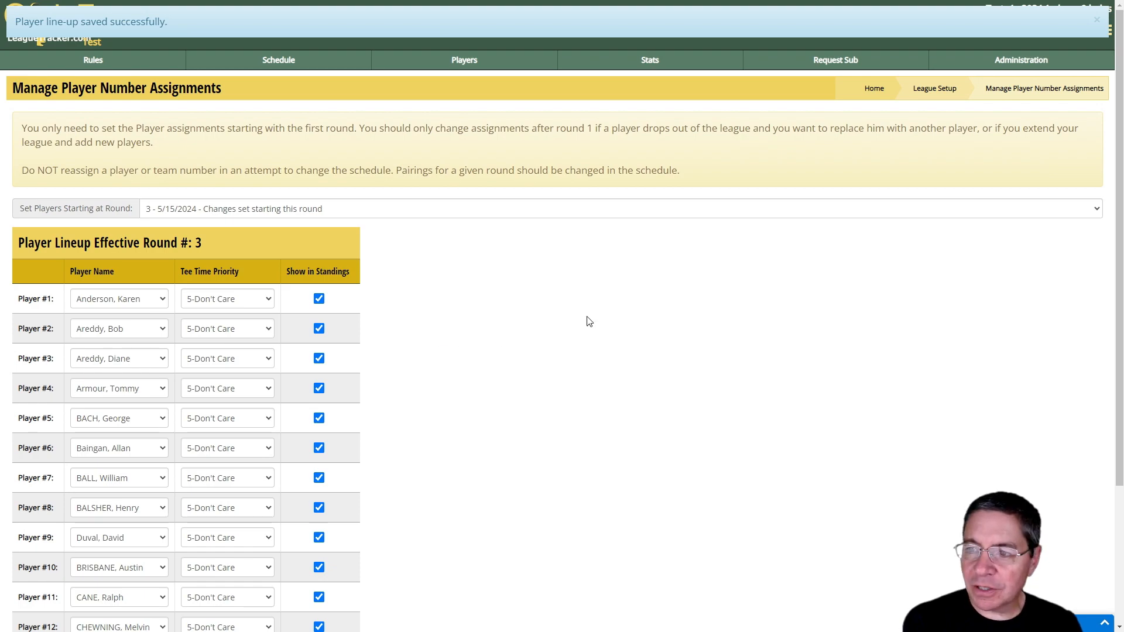
Step: Open score entry for round 3 - 5/15/2024 and check the player listed under number 9 in group 1
{"action": "left_click", "coordinate": [994, 65]}
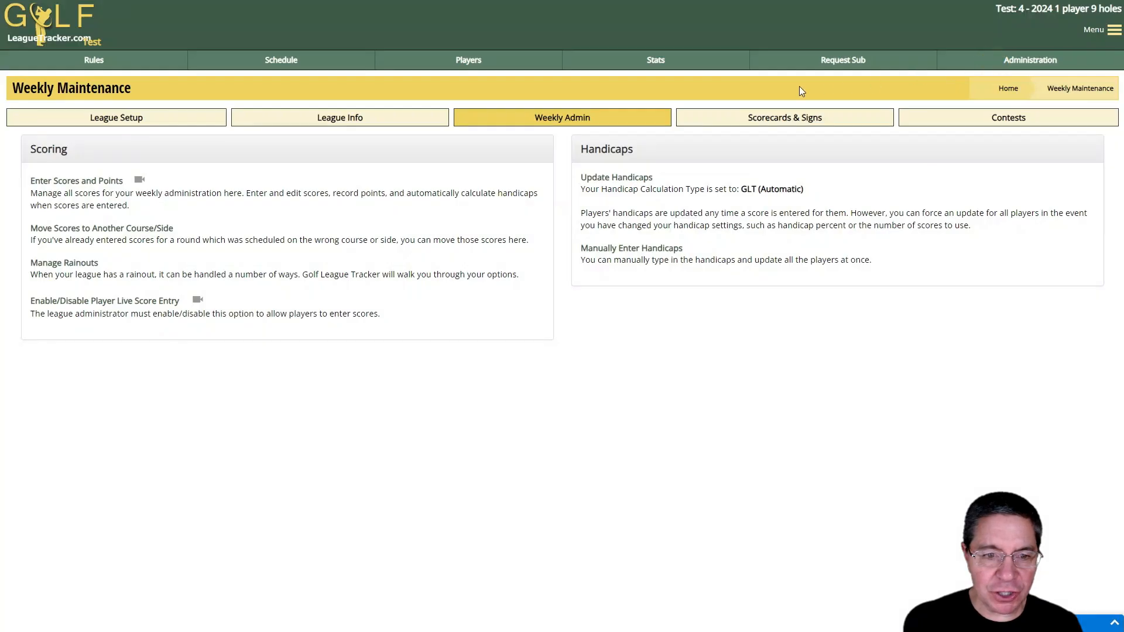
{"action": "left_click", "coordinate": [83, 181]}
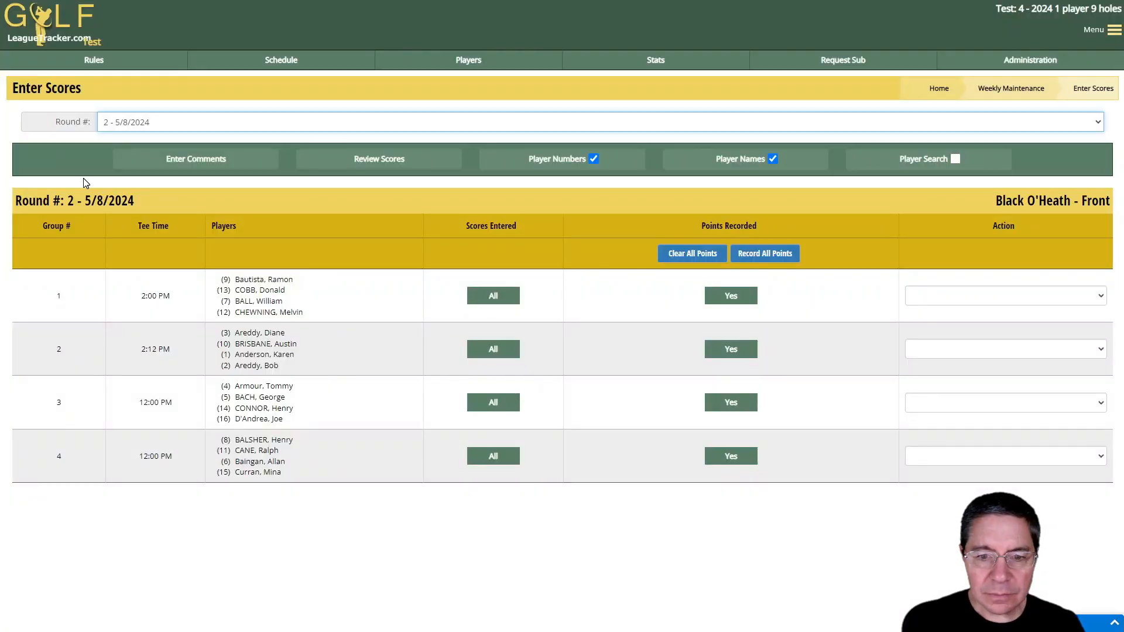
{"action": "left_click", "coordinate": [183, 120]}
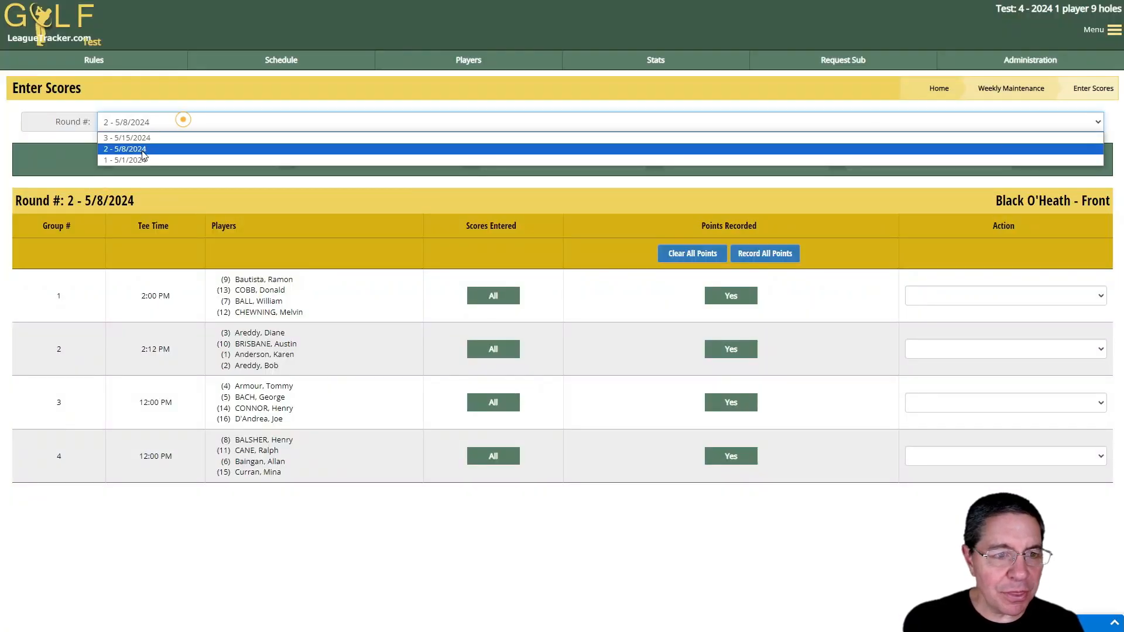
{"action": "left_click", "coordinate": [137, 137]}
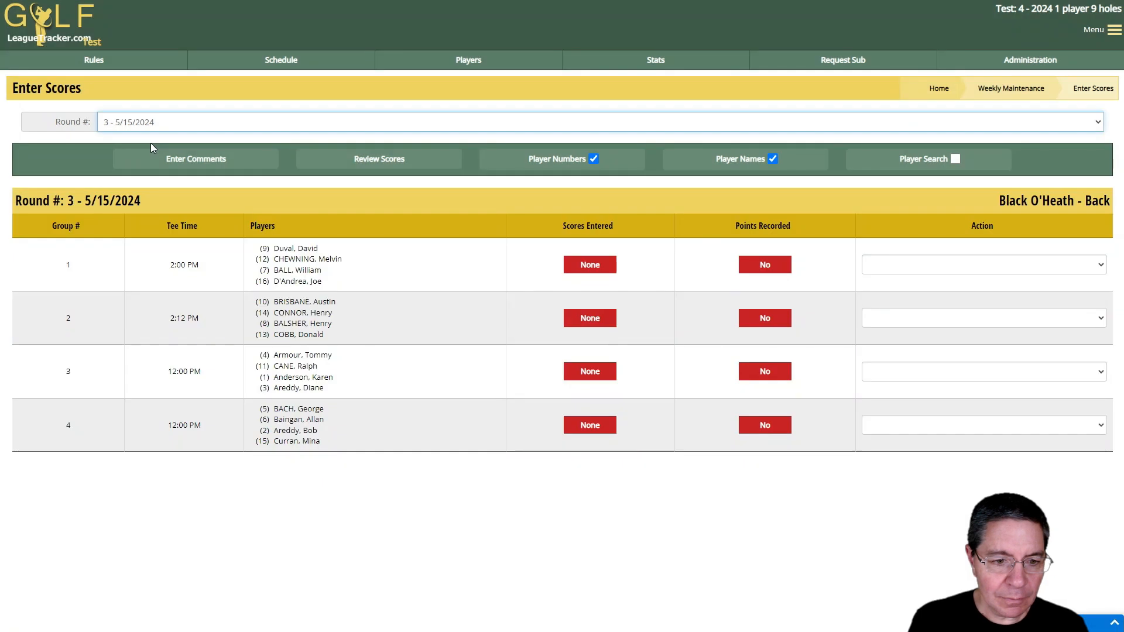
{"action": "left_click", "coordinate": [320, 250]}
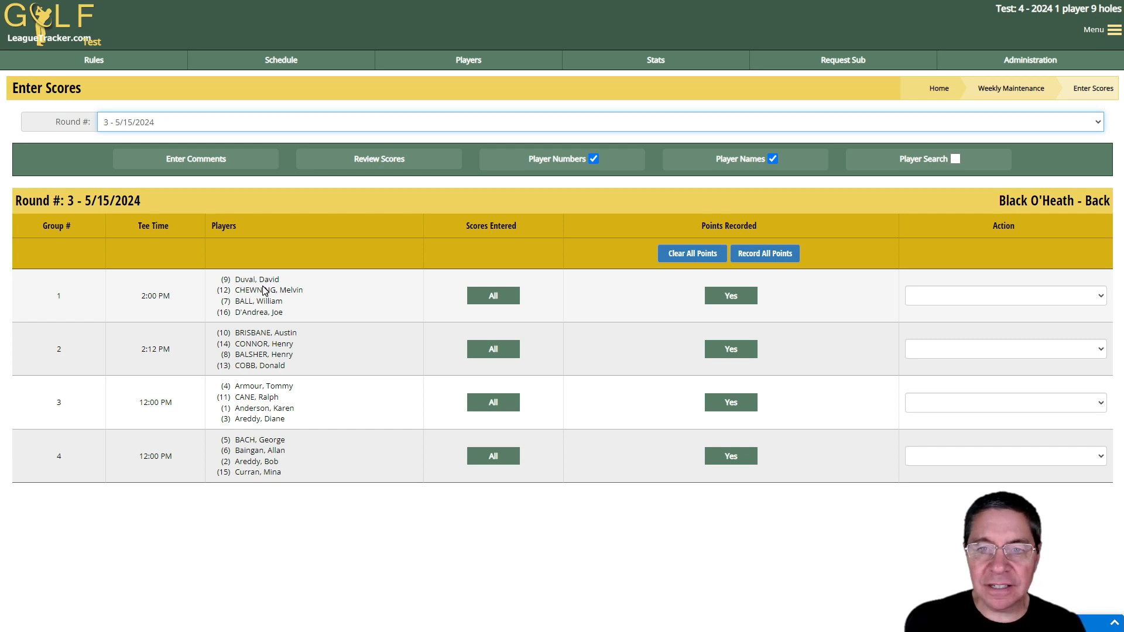
Step: Open the League Standings report and check the replacement player's round 3 points and segment points
{"action": "left_click", "coordinate": [651, 63]}
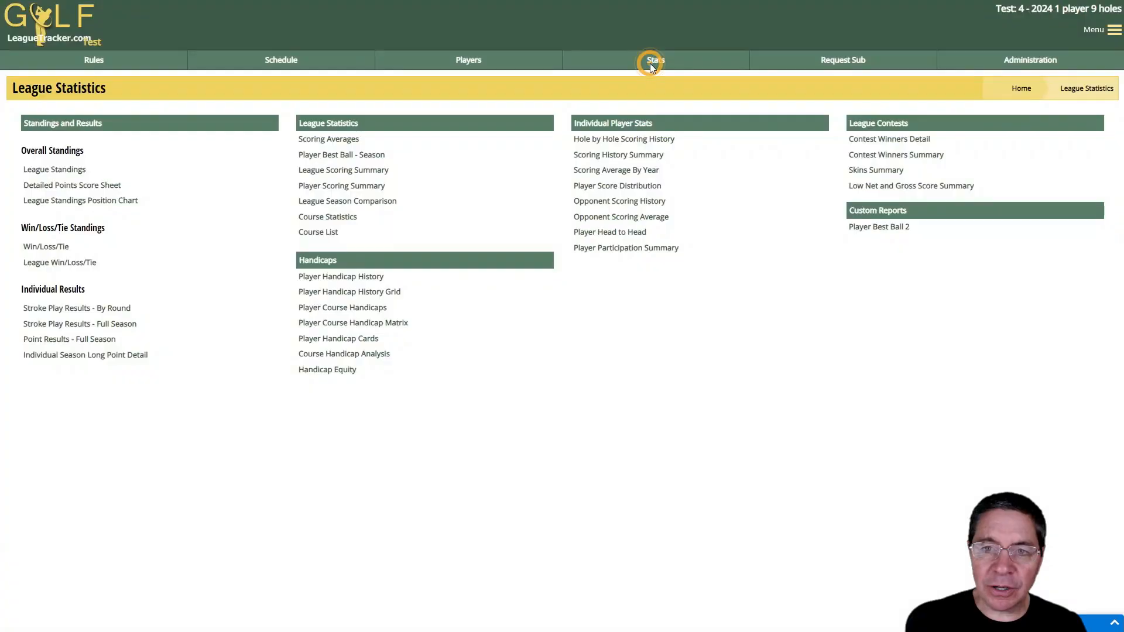
{"action": "left_click", "coordinate": [69, 169]}
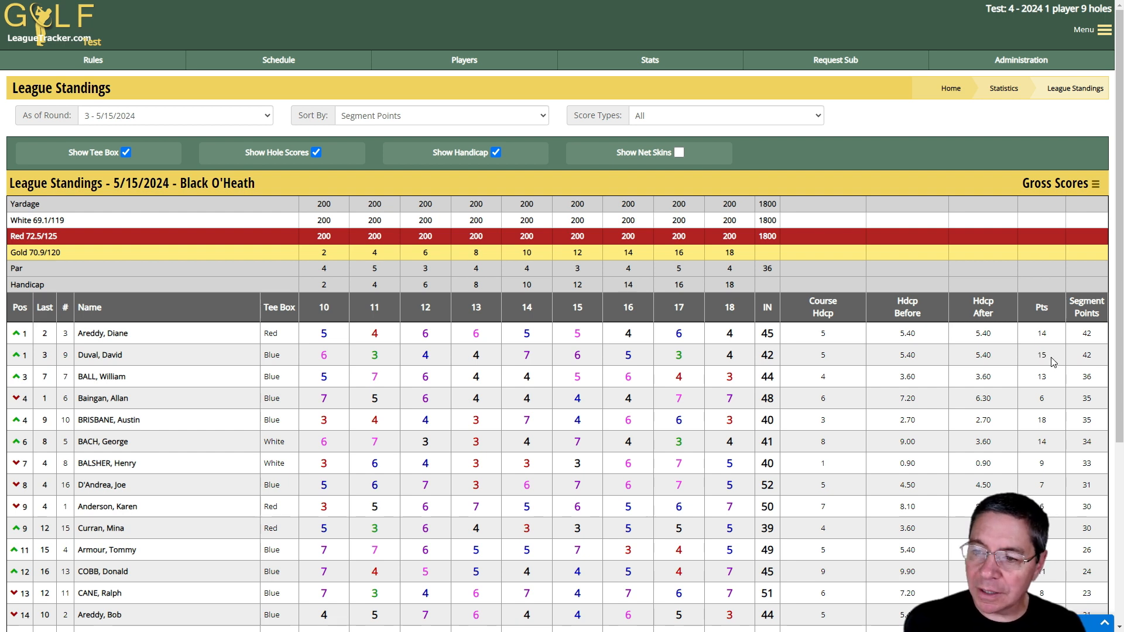
{"action": "left_click", "coordinate": [1051, 358]}
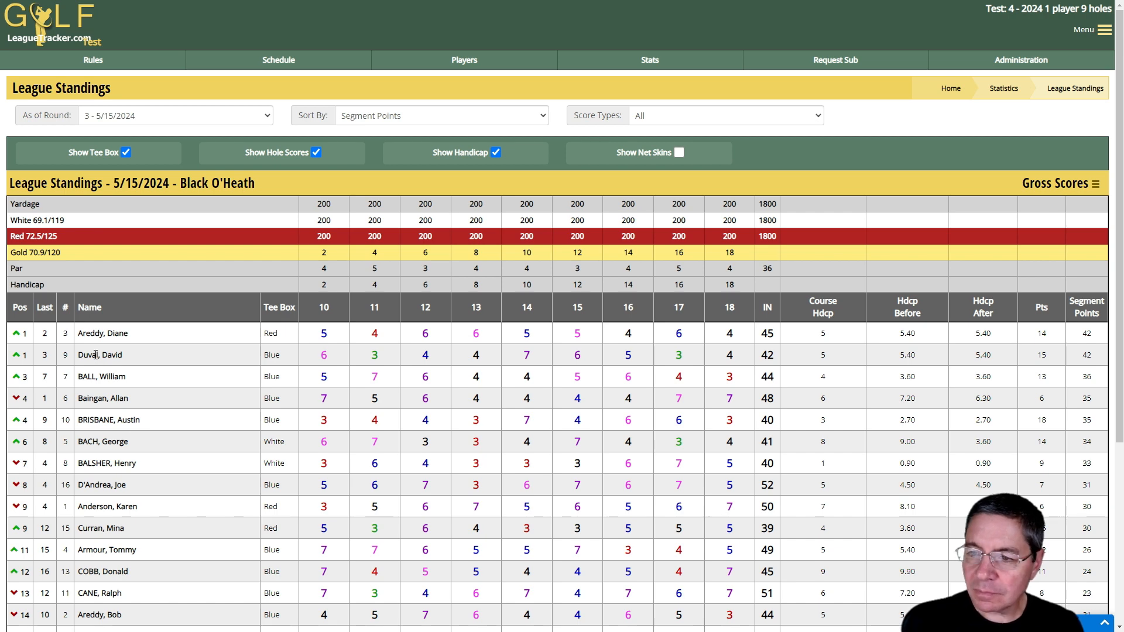
Step: Get the league schedule for round 2 - 5/8/2024 and highlight the replaced player's name in the first pairing
{"action": "left_click", "coordinate": [278, 60]}
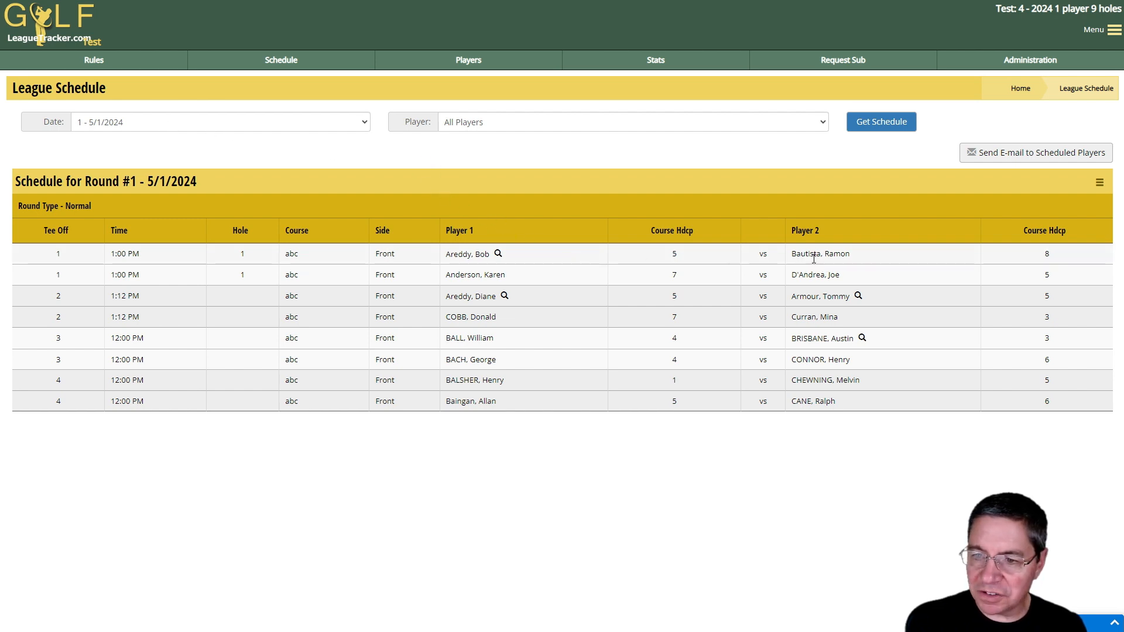
{"action": "left_click", "coordinate": [130, 121]}
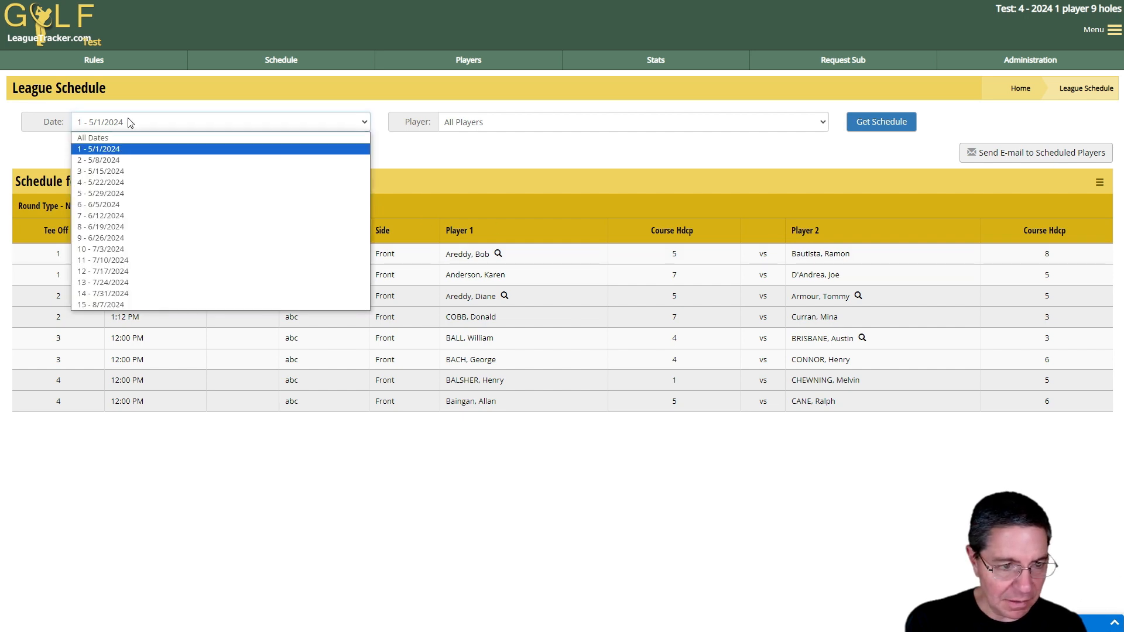
{"action": "left_click", "coordinate": [102, 155]}
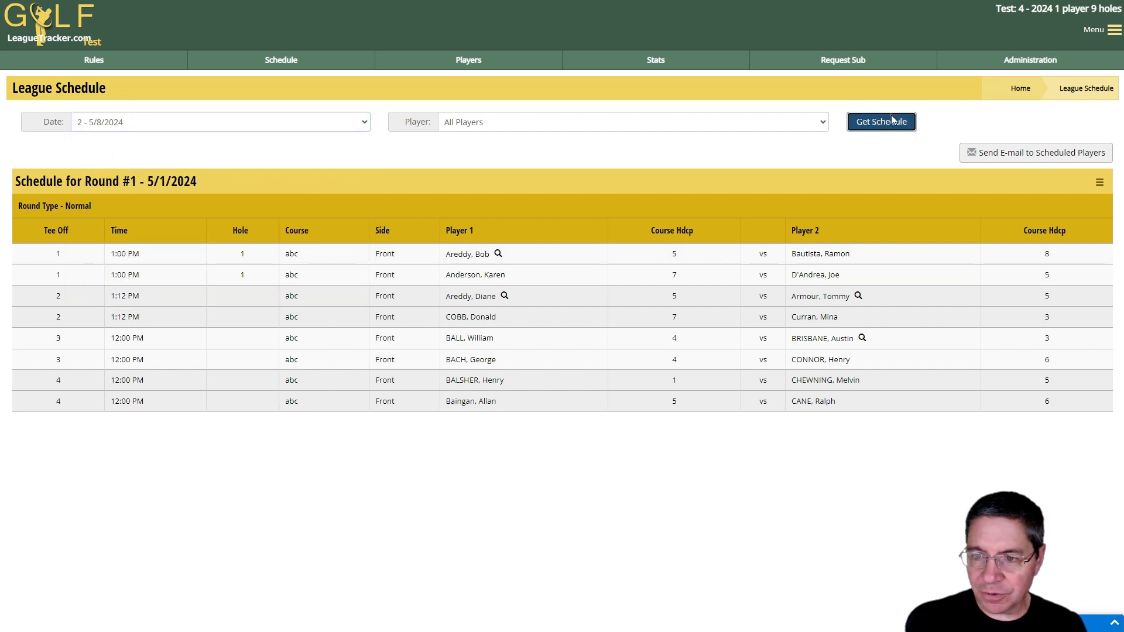
{"action": "left_click", "coordinate": [891, 119]}
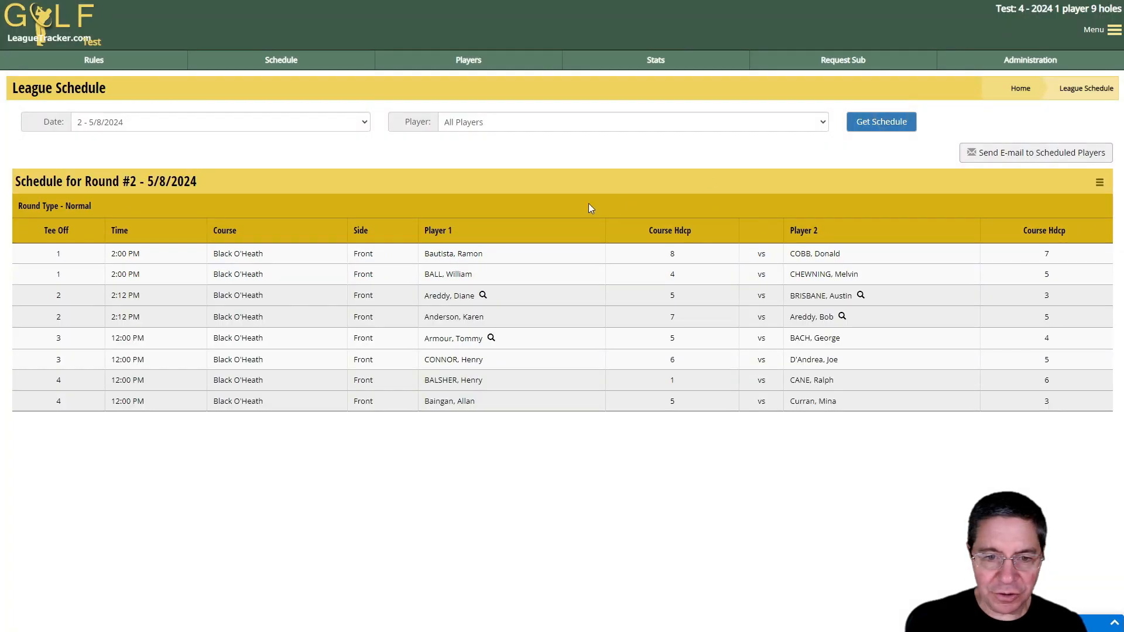
{"action": "left_click_drag", "start_coordinate": [429, 254], "coordinate": [507, 259]}
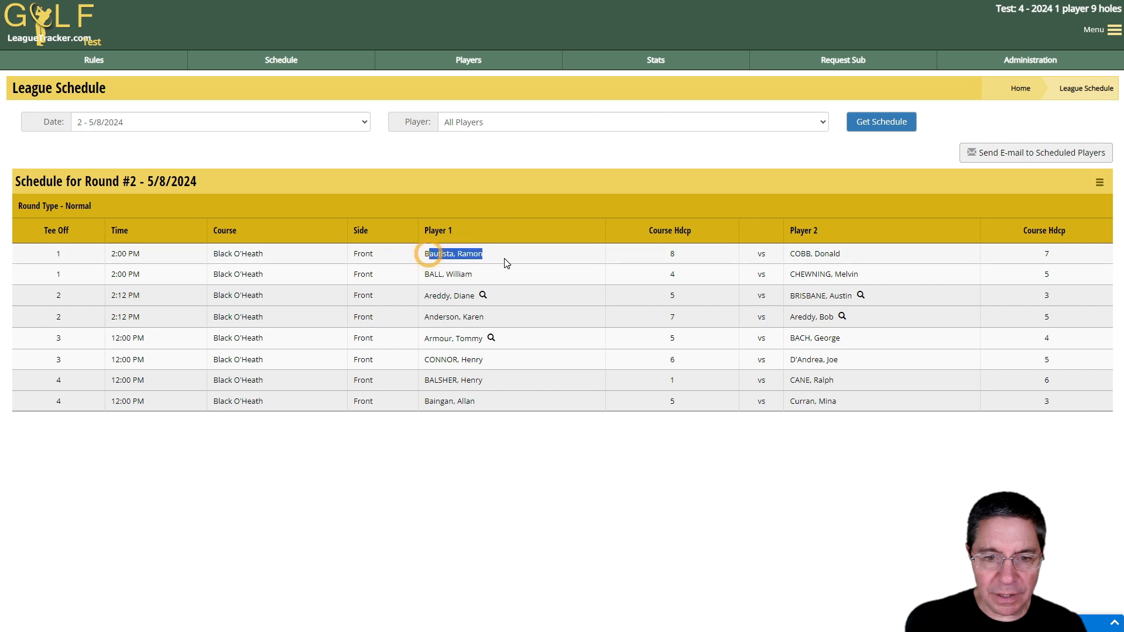
Step: Get the league schedule for round 3 - 5/15/2024 and highlight the replacement player's name in the first pairing
{"action": "left_click", "coordinate": [106, 127]}
{"action": "left_click", "coordinate": [104, 171]}
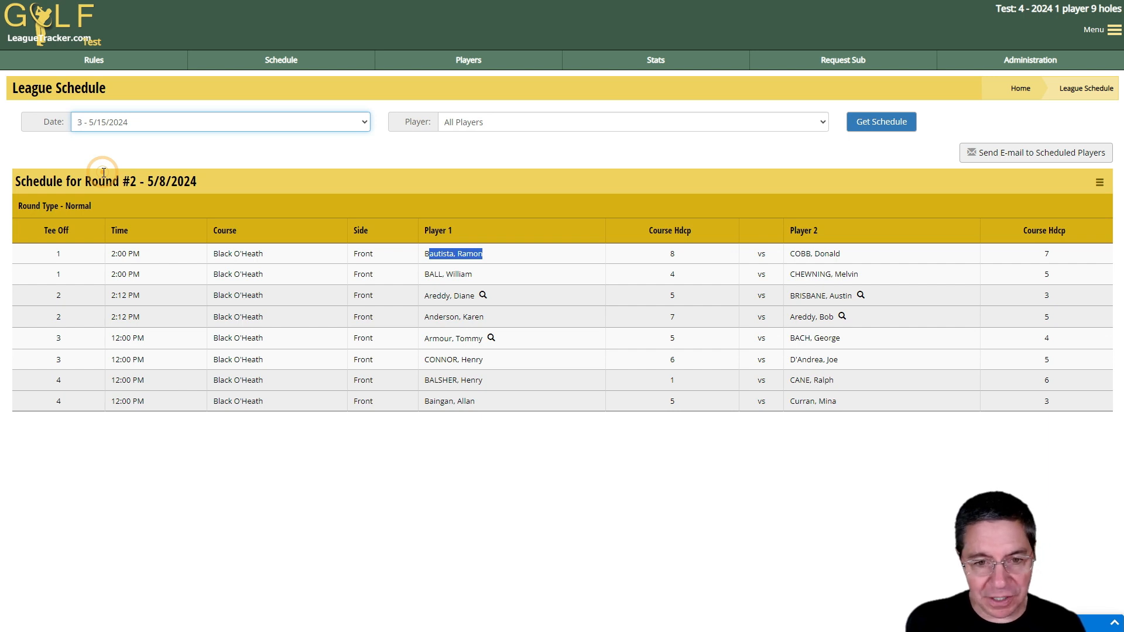
{"action": "left_click", "coordinate": [874, 129]}
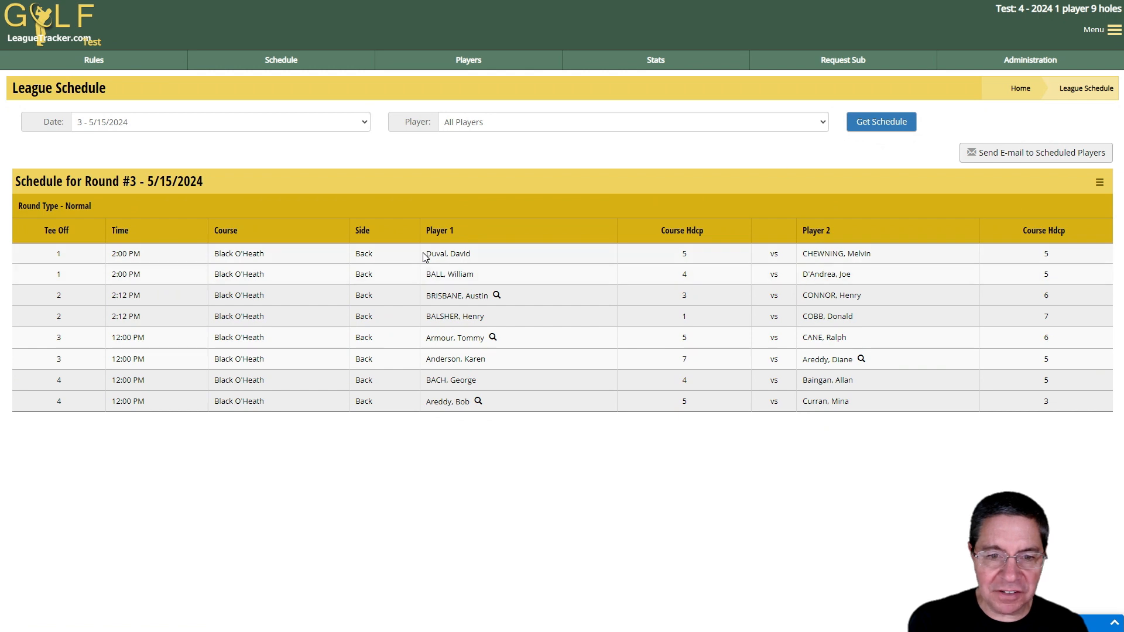
{"action": "left_click_drag", "start_coordinate": [424, 253], "coordinate": [485, 264]}
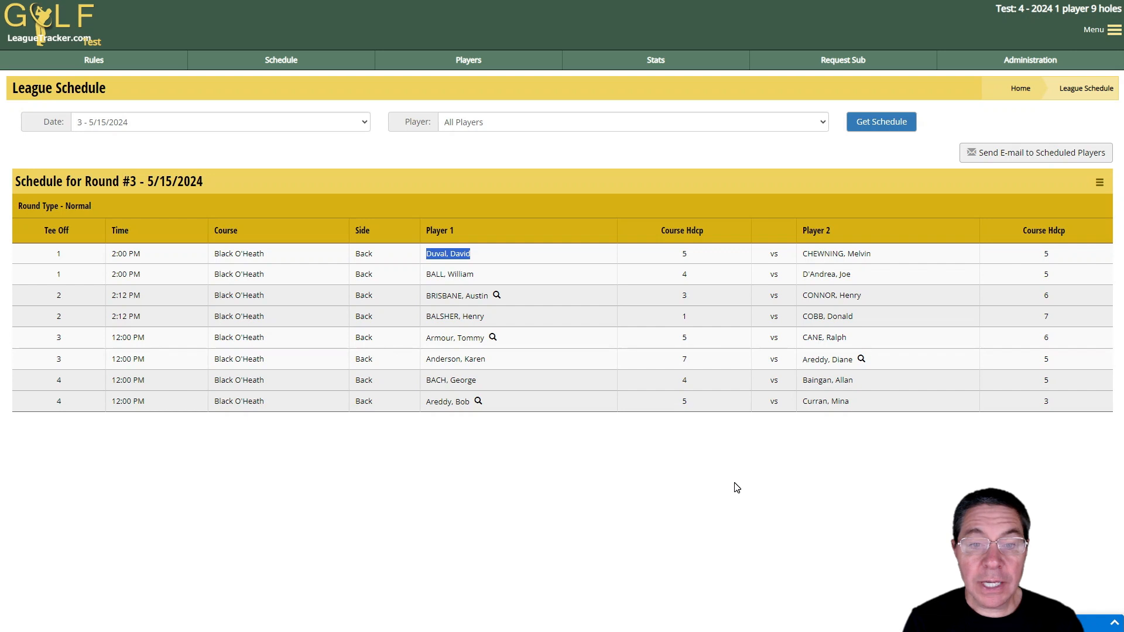
Step: Open the dropped-out player's record for editing from the league setup's regular player list
{"action": "left_click", "coordinate": [984, 63]}
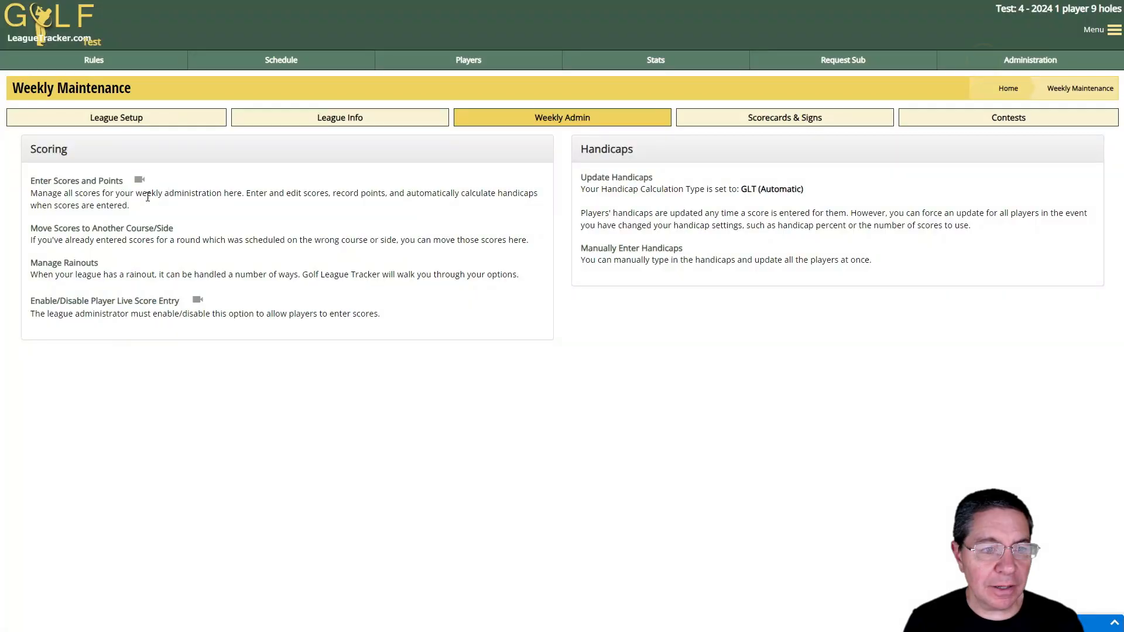
{"action": "left_click", "coordinate": [100, 123]}
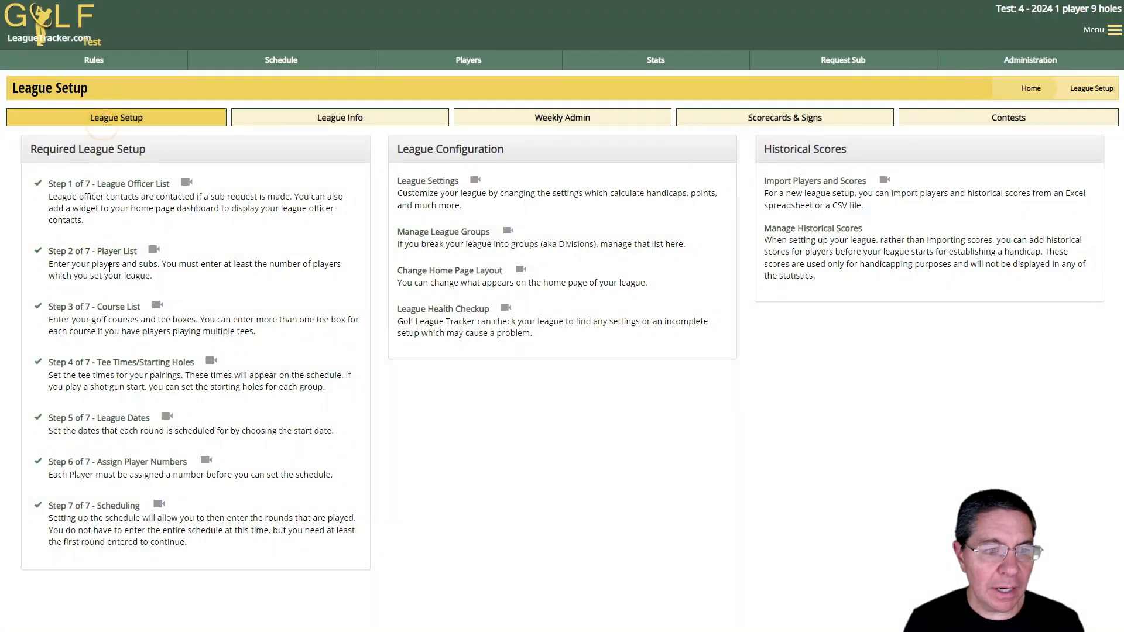
{"action": "left_click", "coordinate": [107, 256]}
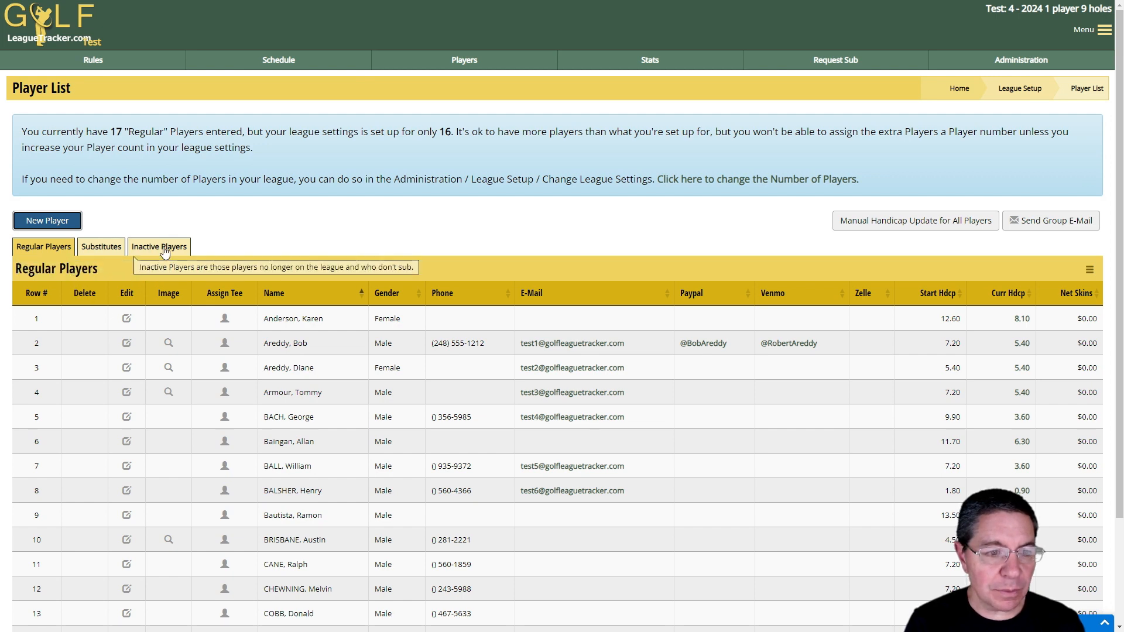
{"action": "scroll", "coordinate": [152, 293], "scroll_direction": "down", "scroll_amount": 2}
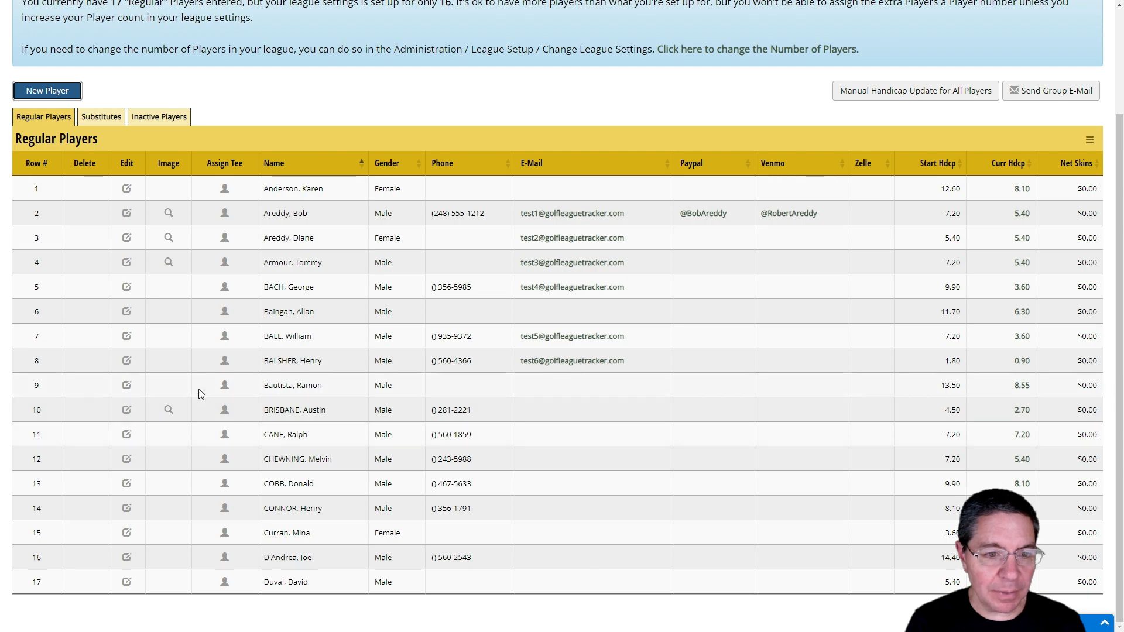
{"action": "left_click", "coordinate": [127, 386]}
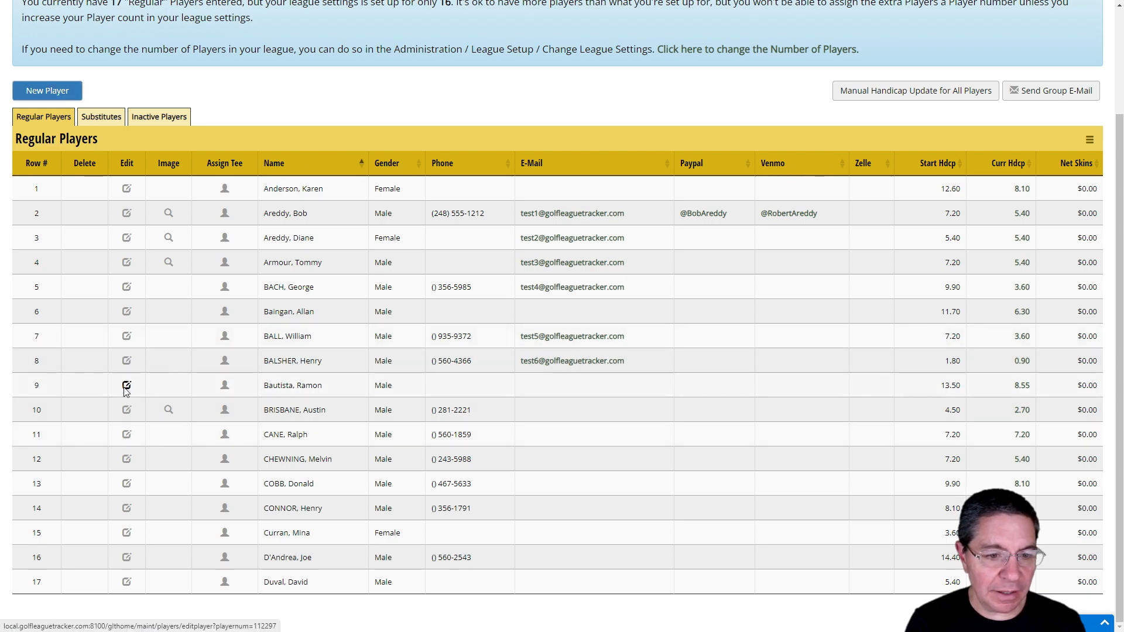
Step: Change the dropped-out player's status to Substitute and save the player
{"action": "left_click", "coordinate": [107, 147]}
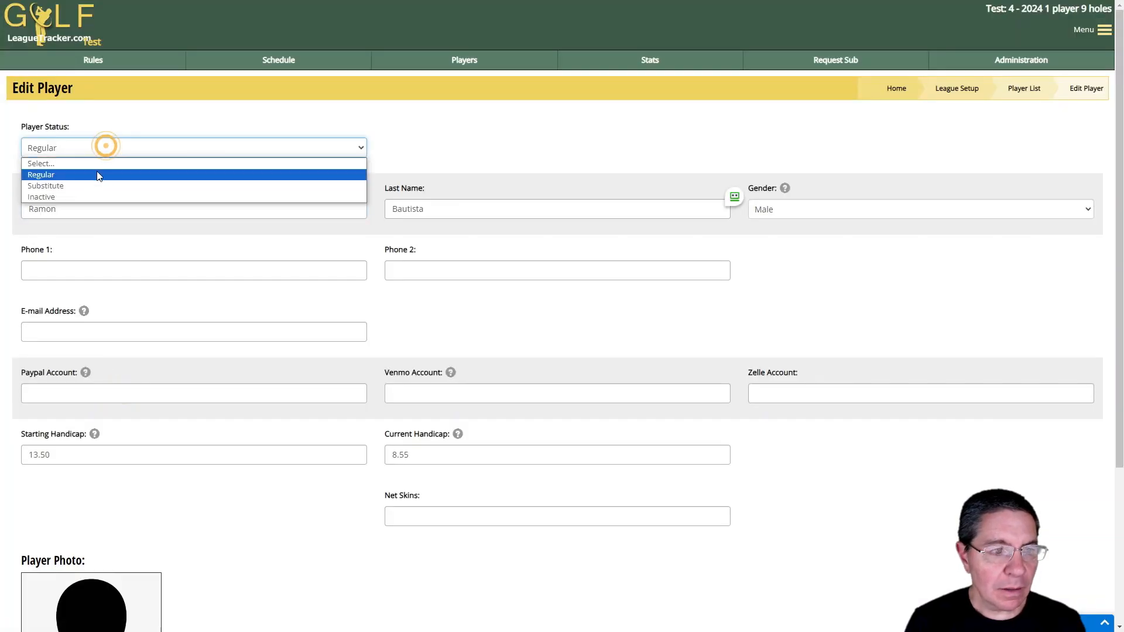
{"action": "left_click", "coordinate": [90, 187]}
{"action": "scroll", "coordinate": [224, 314], "scroll_direction": "down", "scroll_amount": 3}
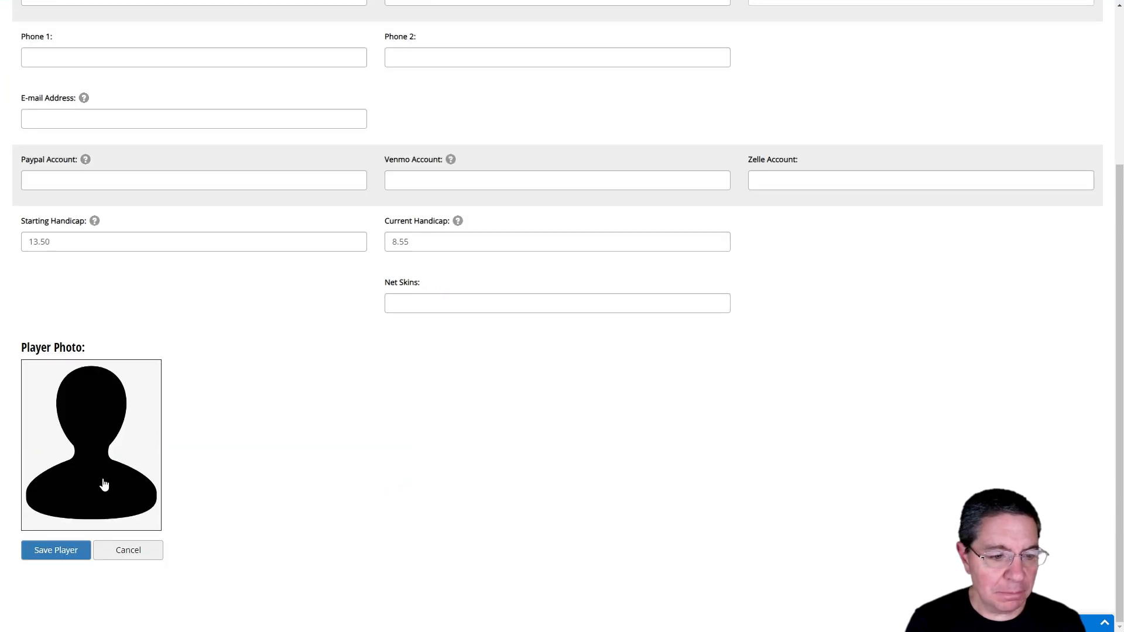
{"action": "left_click", "coordinate": [55, 551]}
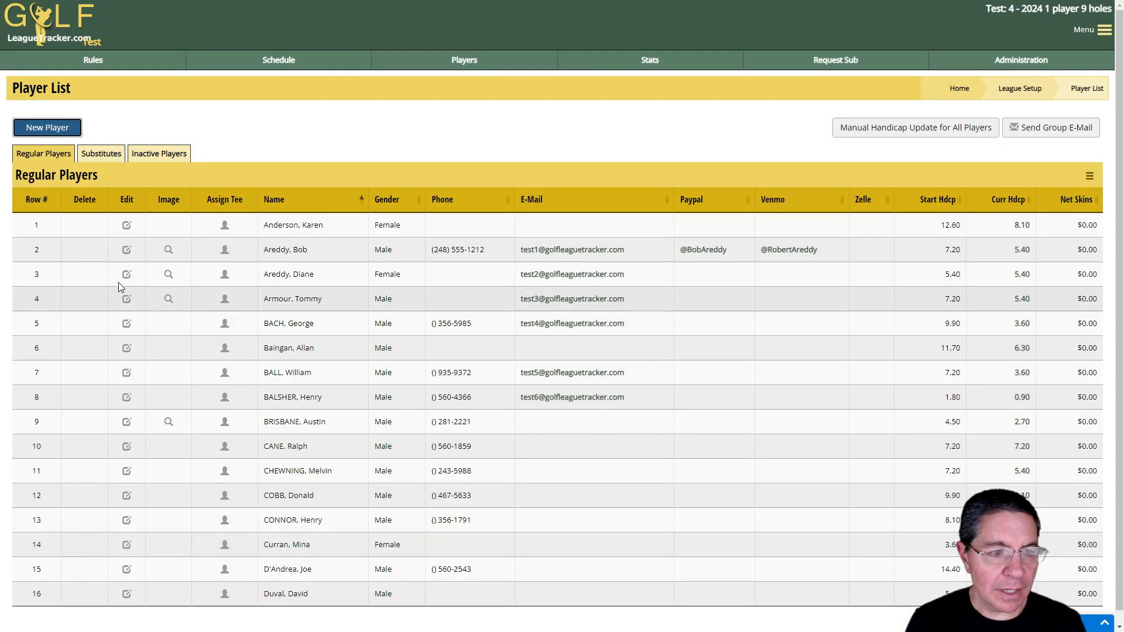